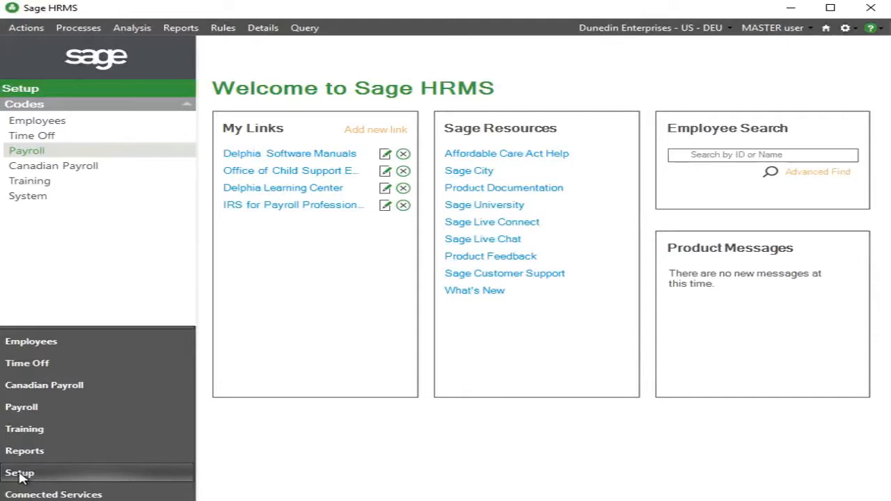
- Open the payroll earning and deduction codes setup and bring up the 401K percentage code
{"action": "left_click", "coordinate": [56, 152]}
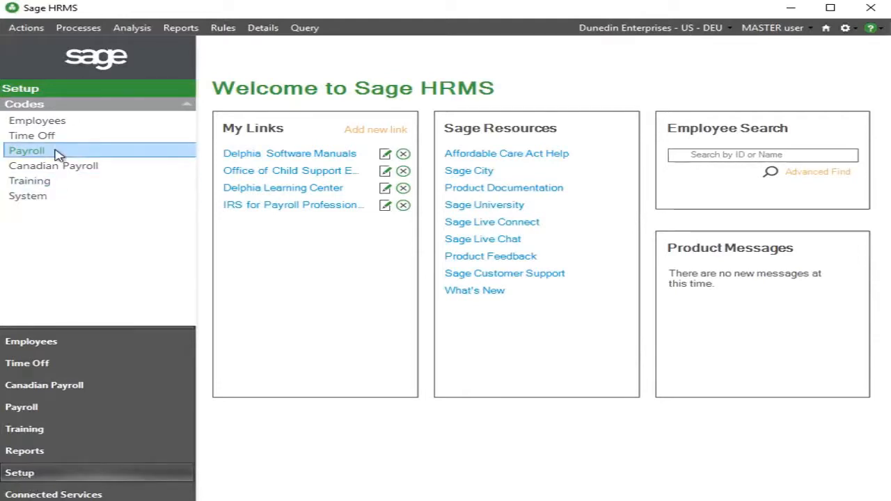
{"action": "left_click", "coordinate": [293, 368]}
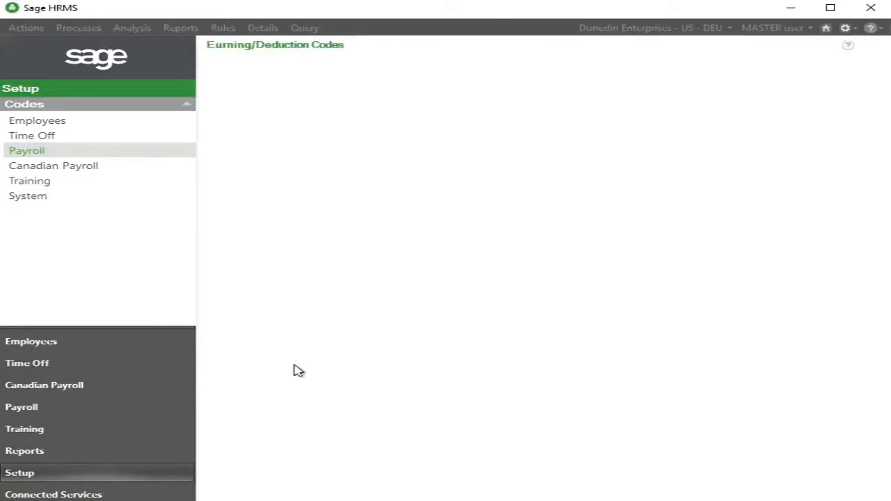
{"action": "left_click", "coordinate": [410, 72]}
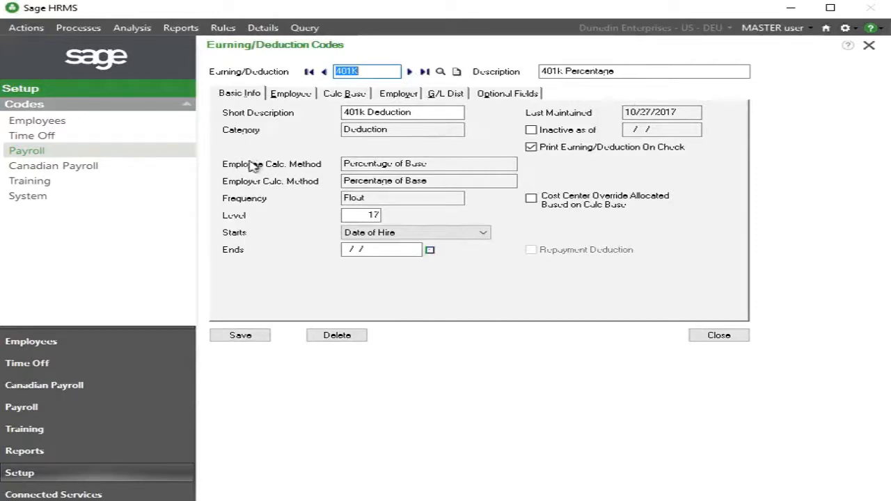
- Set the employee annual maximum of the 401K code to 18,500.00, review its employer limits, and save the code
{"action": "left_click", "coordinate": [288, 95]}
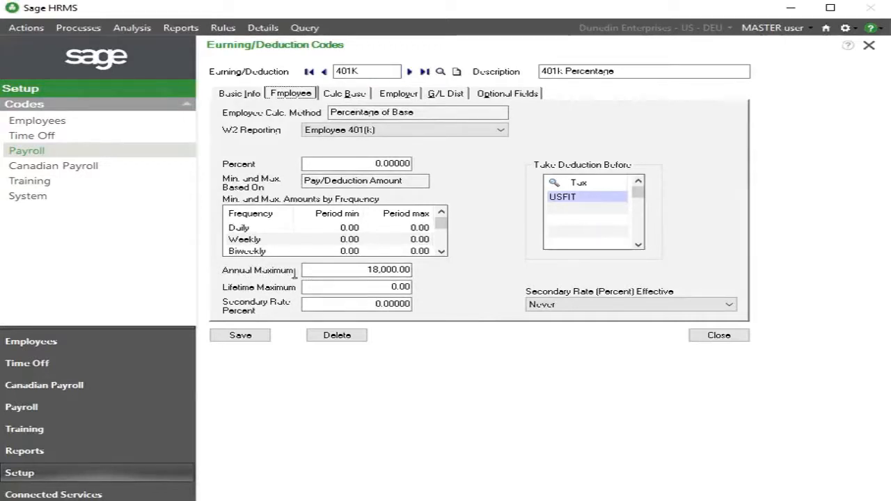
{"action": "left_click", "coordinate": [381, 273]}
{"action": "type", "text": "5"}
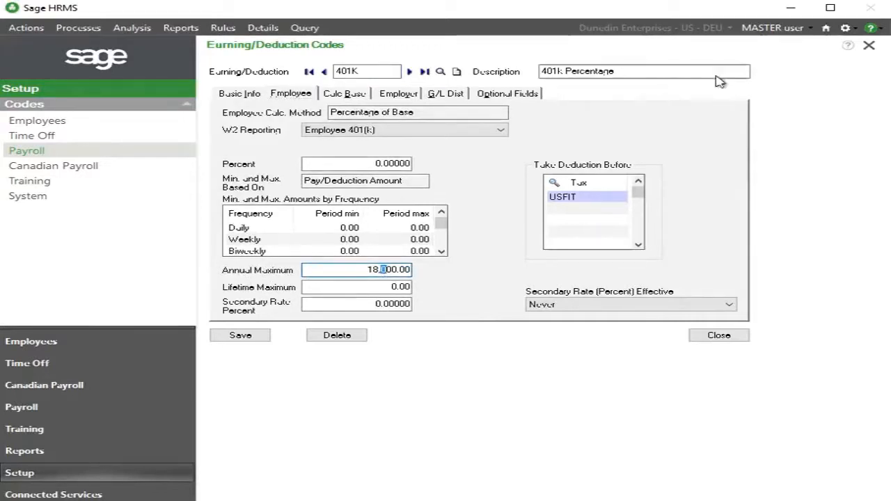
{"action": "left_click", "coordinate": [240, 335]}
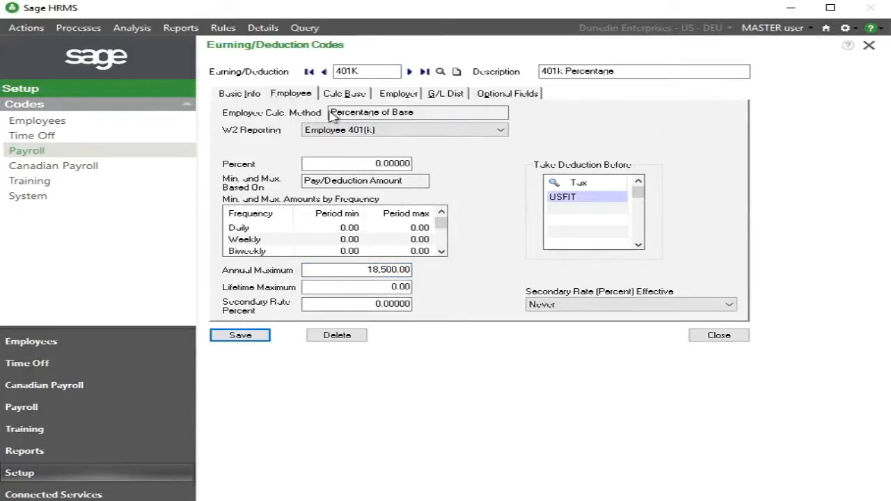
{"action": "left_click", "coordinate": [403, 97]}
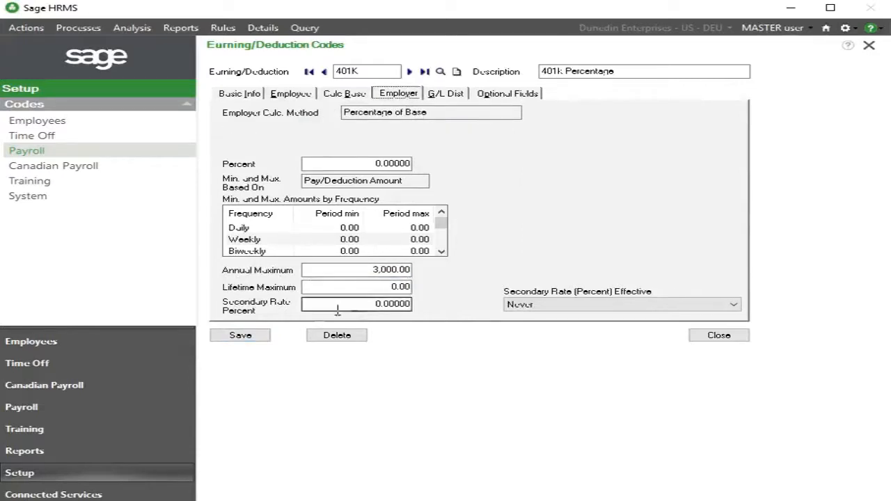
{"action": "left_click", "coordinate": [241, 336]}
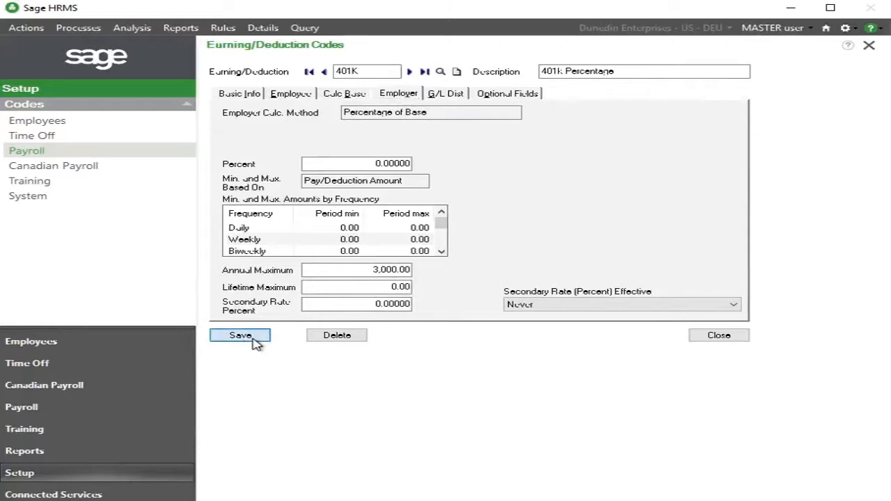
- Bring up the 401KAM deduction code, set its employee annual maximum to 18,500.00, and save it
{"action": "left_click", "coordinate": [409, 71]}
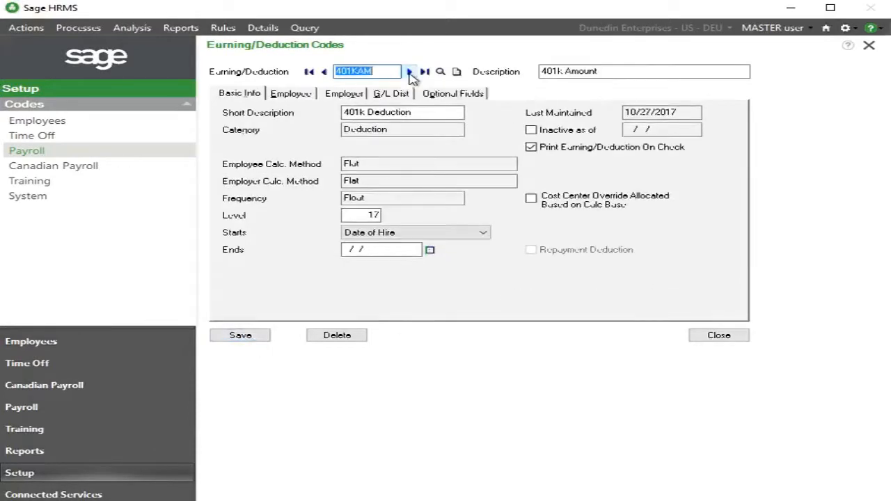
{"action": "left_click", "coordinate": [291, 94]}
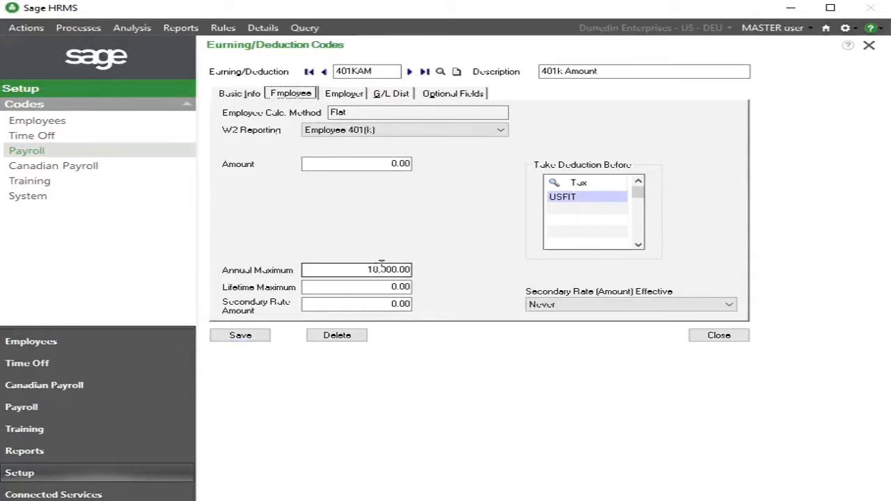
{"action": "left_click_drag", "start_coordinate": [385, 269], "coordinate": [388, 269]}
{"action": "left_click", "coordinate": [240, 338]}
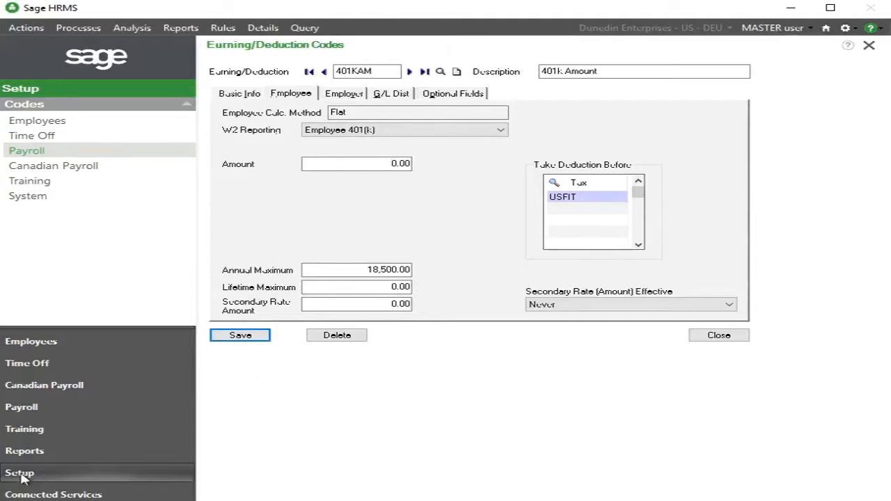
- Open the payroll Common Deduction Limits setup and bring up the 401K deduction group
{"action": "left_click", "coordinate": [28, 151]}
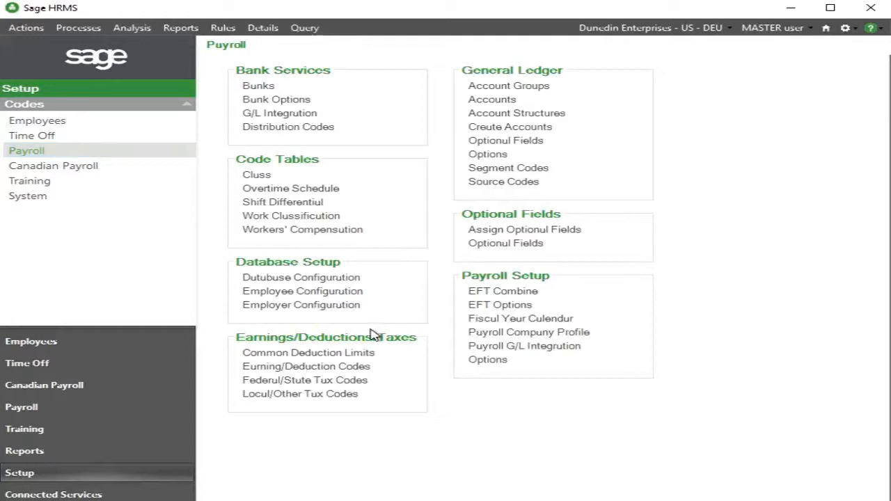
{"action": "left_click", "coordinate": [303, 354]}
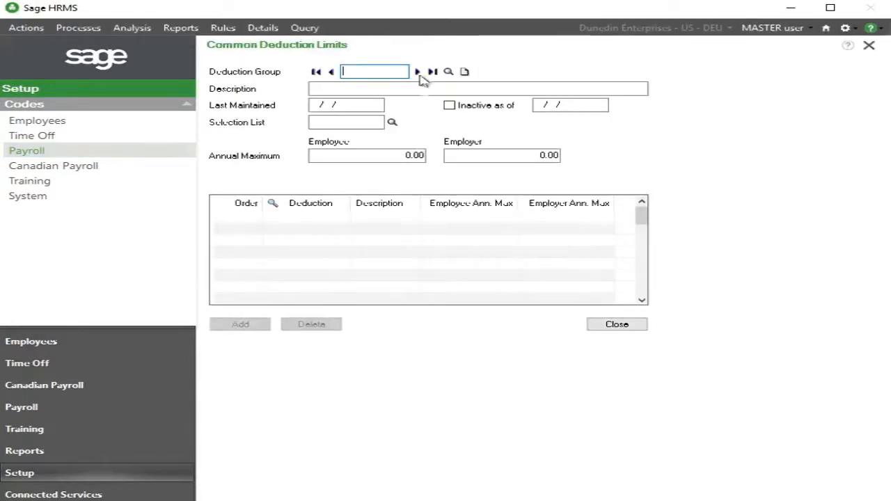
{"action": "left_click", "coordinate": [418, 72]}
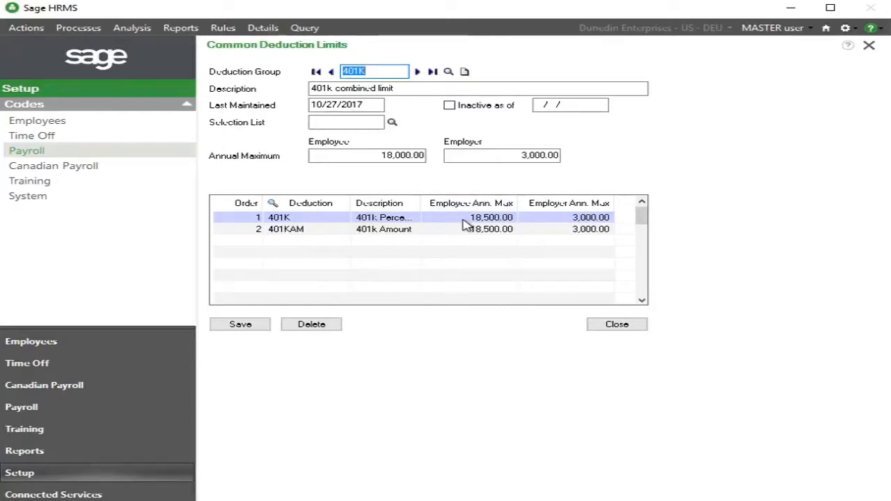
- Set the combined employee annual maximum of the 401K deduction group to 18,500.00, save it, and close the form
{"action": "left_click", "coordinate": [249, 157]}
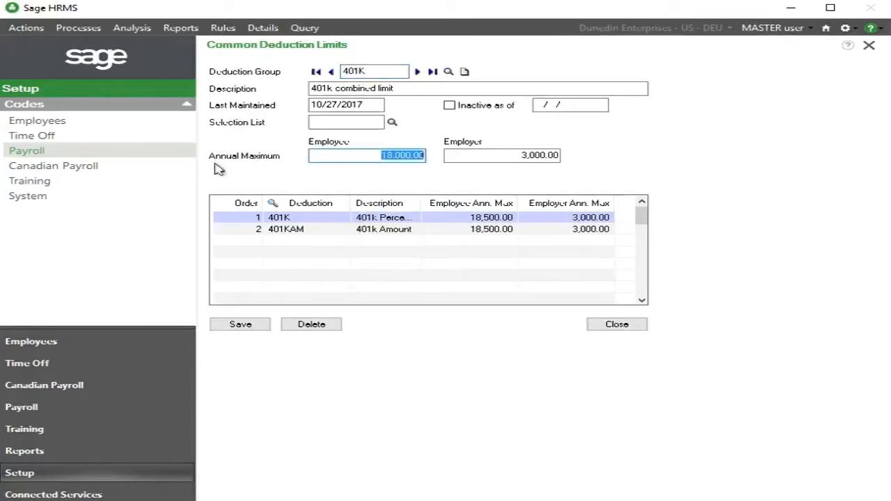
{"action": "left_click", "coordinate": [380, 154]}
{"action": "left_click_drag", "start_coordinate": [393, 156], "coordinate": [401, 156]}
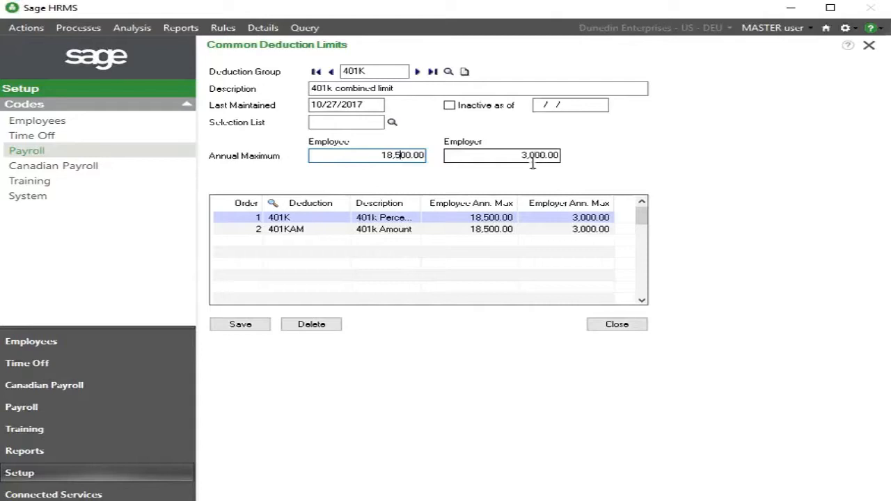
{"action": "left_click", "coordinate": [230, 323]}
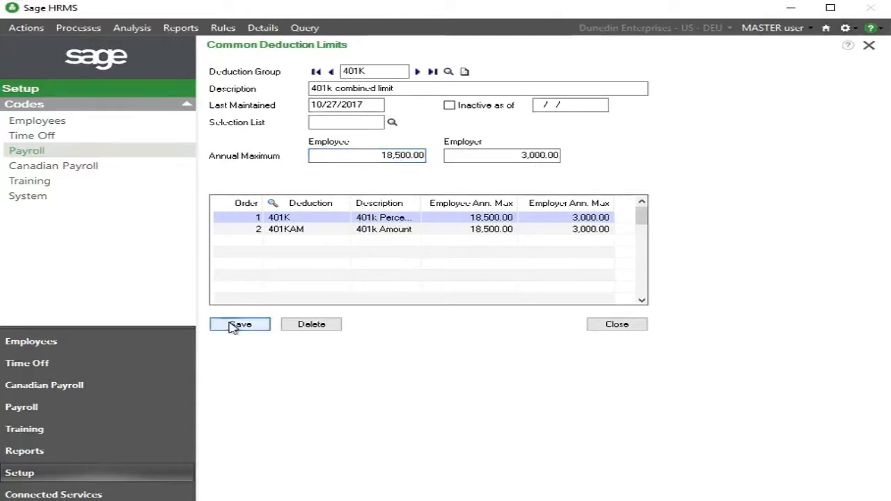
{"action": "left_click", "coordinate": [606, 325]}
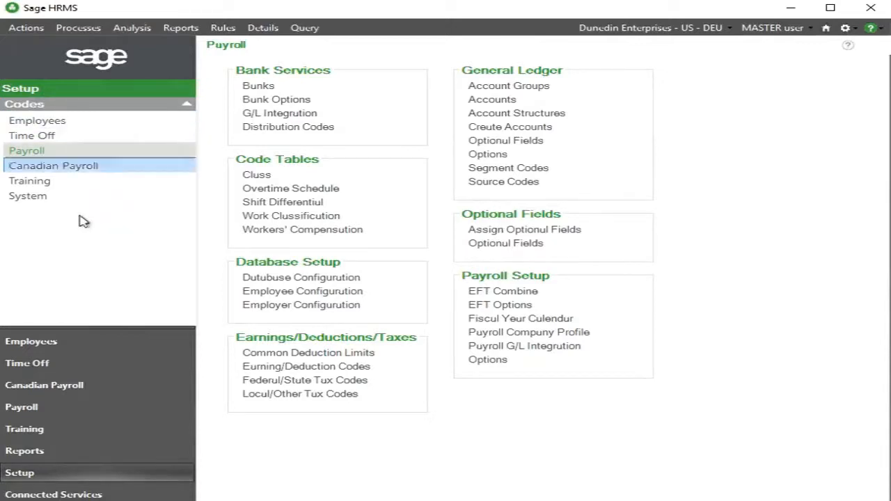
- Open the payroll Update Earnings/Deductions task and bring up the 401K percentage code
{"action": "left_click", "coordinate": [35, 415]}
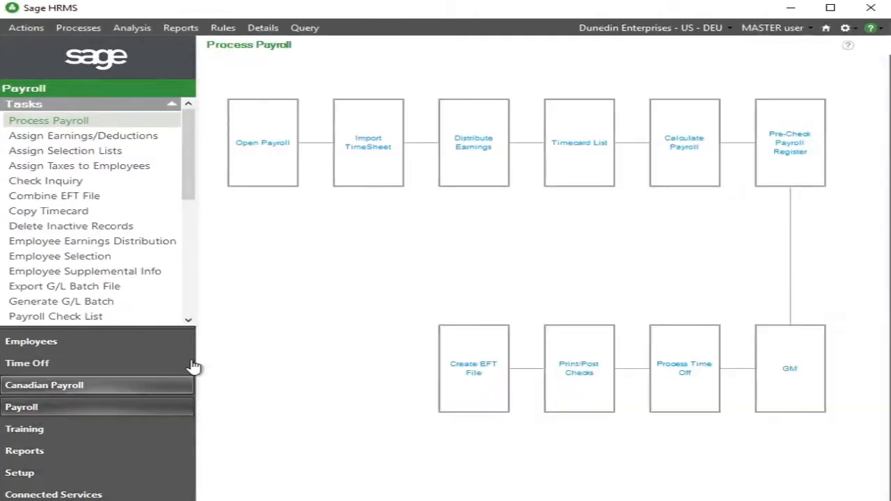
{"action": "left_click_drag", "start_coordinate": [189, 136], "coordinate": [181, 239]}
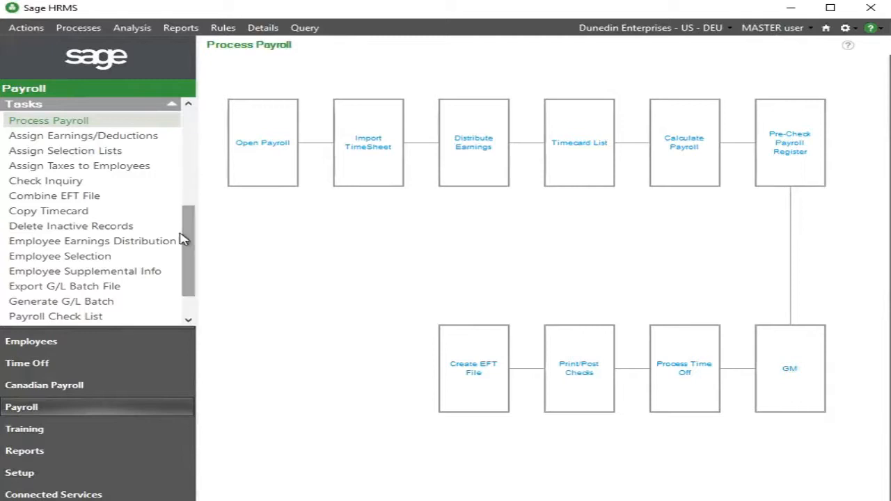
{"action": "left_click", "coordinate": [59, 156]}
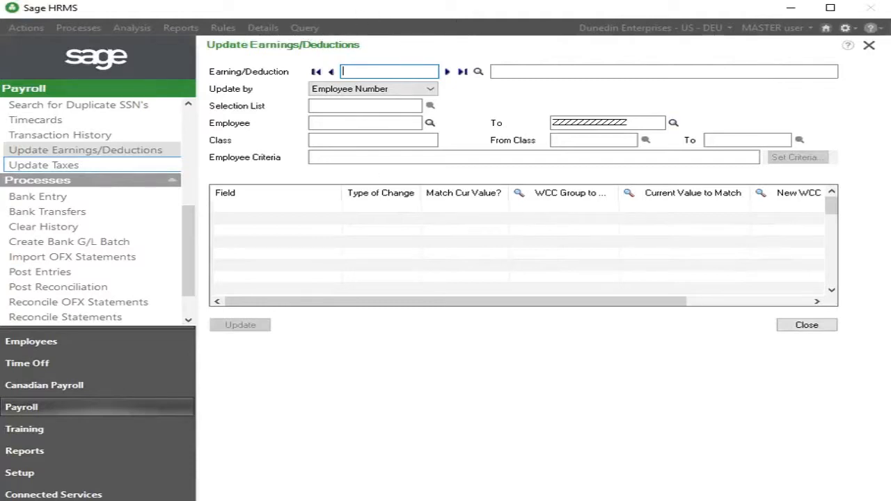
{"action": "left_click", "coordinate": [448, 71]}
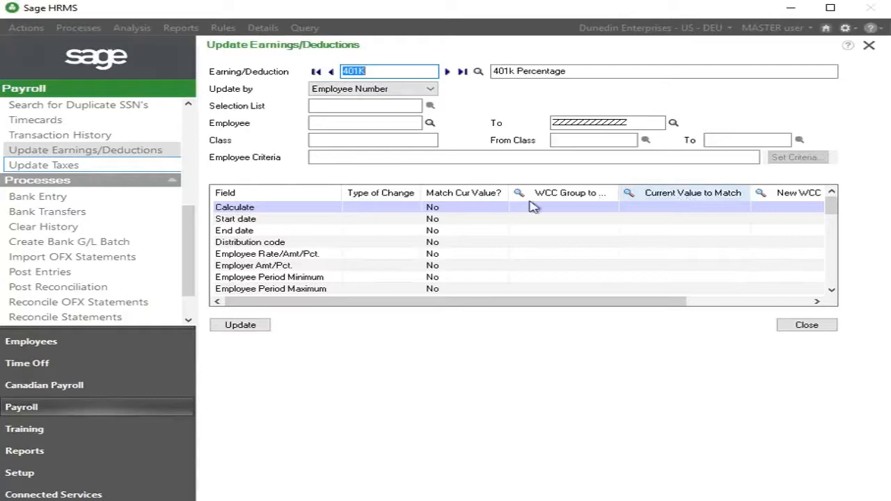
- Set the type of change for the Employee Annual Maximum field of the 401K code to Replace
{"action": "left_click", "coordinate": [374, 219]}
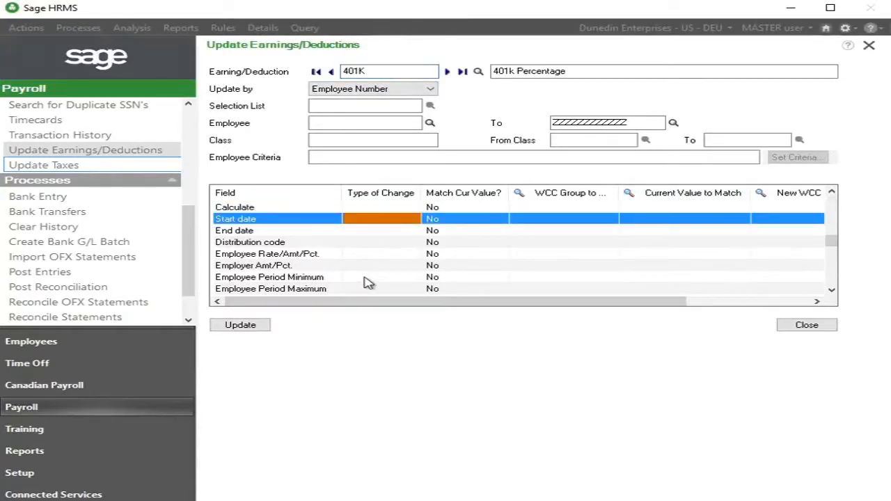
{"action": "key", "text": "Down"}
{"action": "key", "text": "Down"}
{"action": "key", "text": "Down"}
{"action": "key", "text": "Down"}
{"action": "key", "text": "Down"}
{"action": "key", "text": "Down"}
{"action": "key", "text": "Down"}
{"action": "key", "text": "Down"}
{"action": "key", "text": "Down"}
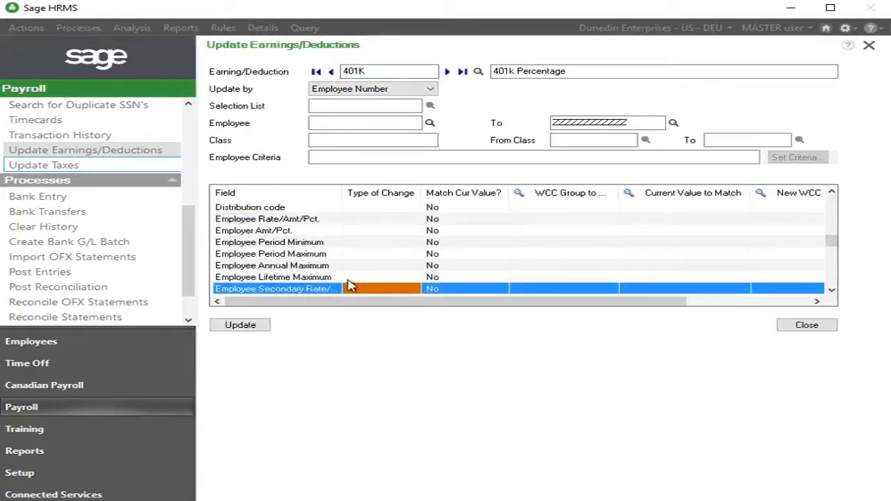
{"action": "left_click", "coordinate": [226, 269]}
{"action": "left_click", "coordinate": [397, 269]}
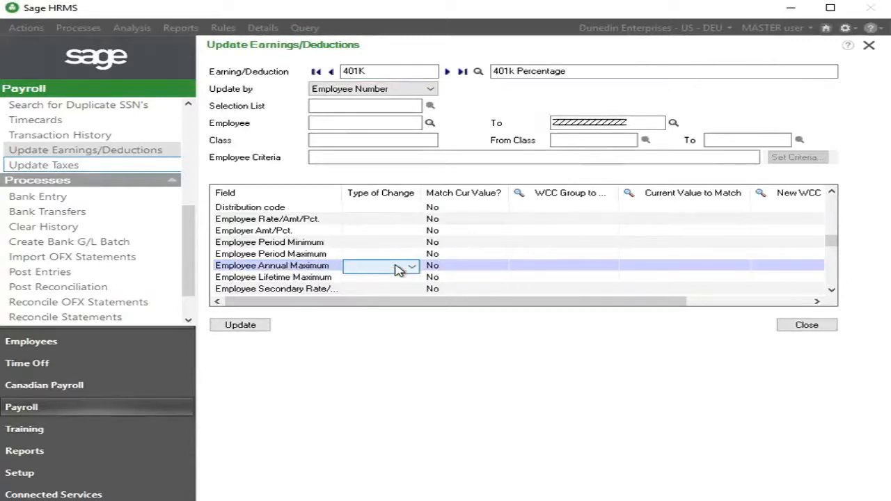
{"action": "left_click", "coordinate": [397, 269]}
{"action": "left_click", "coordinate": [395, 289]}
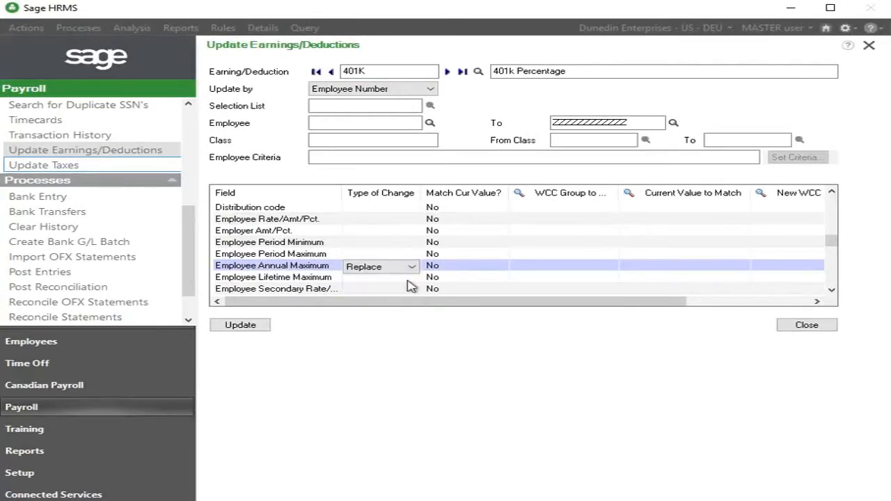
{"action": "left_click", "coordinate": [452, 270]}
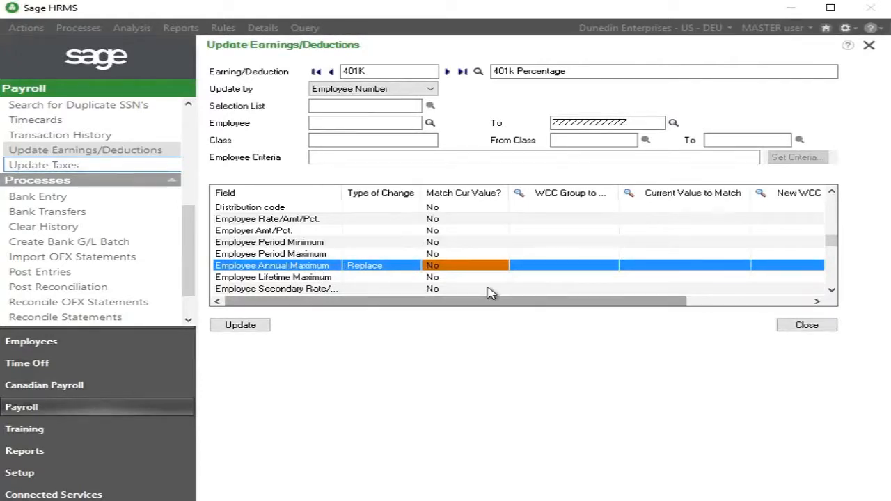
- Enter 18,500.00 as the new value for the Employee Annual Maximum field
{"action": "left_click", "coordinate": [360, 269]}
{"action": "left_click_drag", "start_coordinate": [482, 308], "coordinate": [606, 309]}
{"action": "left_click", "coordinate": [721, 268]}
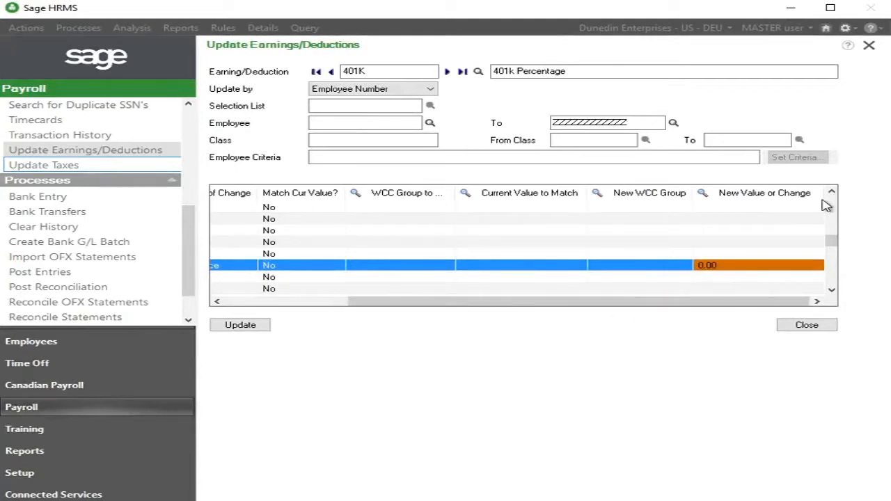
{"action": "type", "text": "1850"}
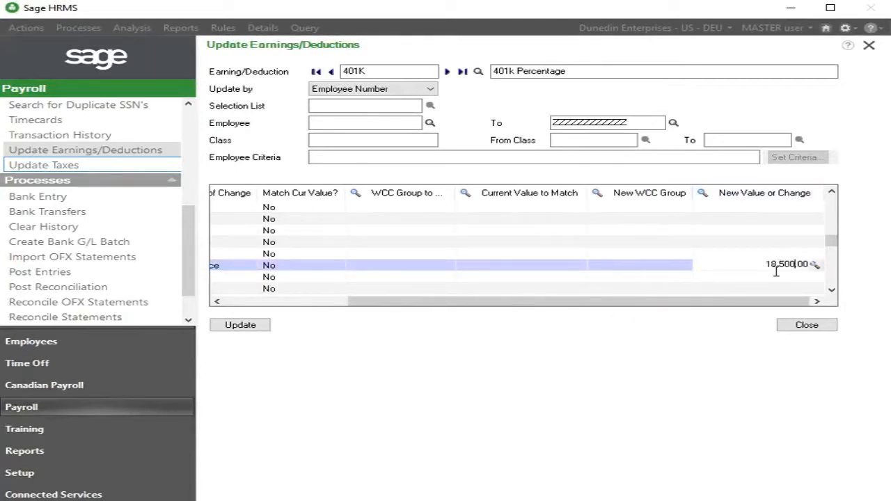
{"action": "left_click_drag", "start_coordinate": [644, 307], "coordinate": [527, 302]}
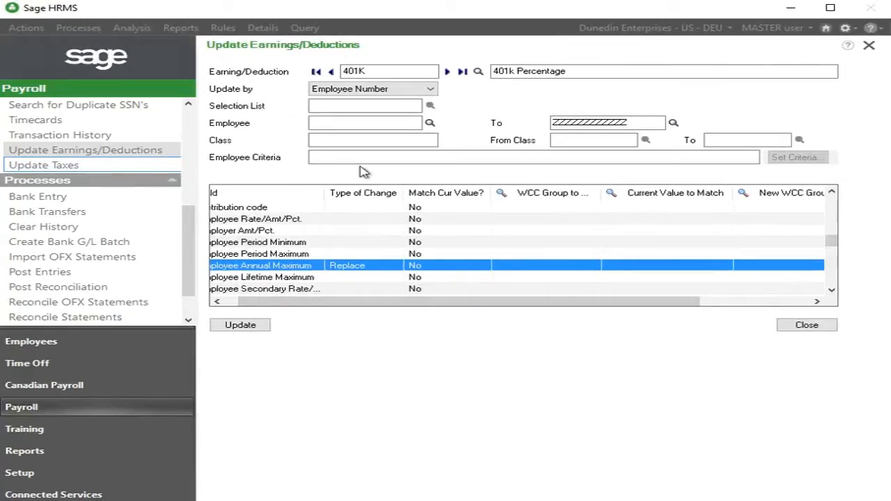